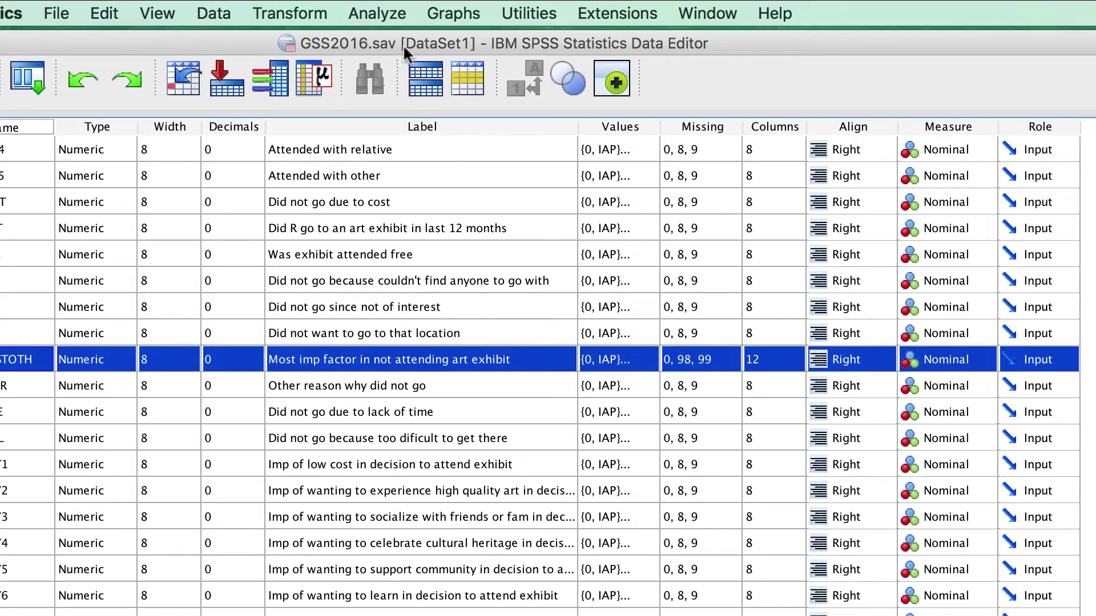
- Start a Frequencies analysis and add "Did R go to an art exhibit in last 12 months" to its variables
click(394, 15)
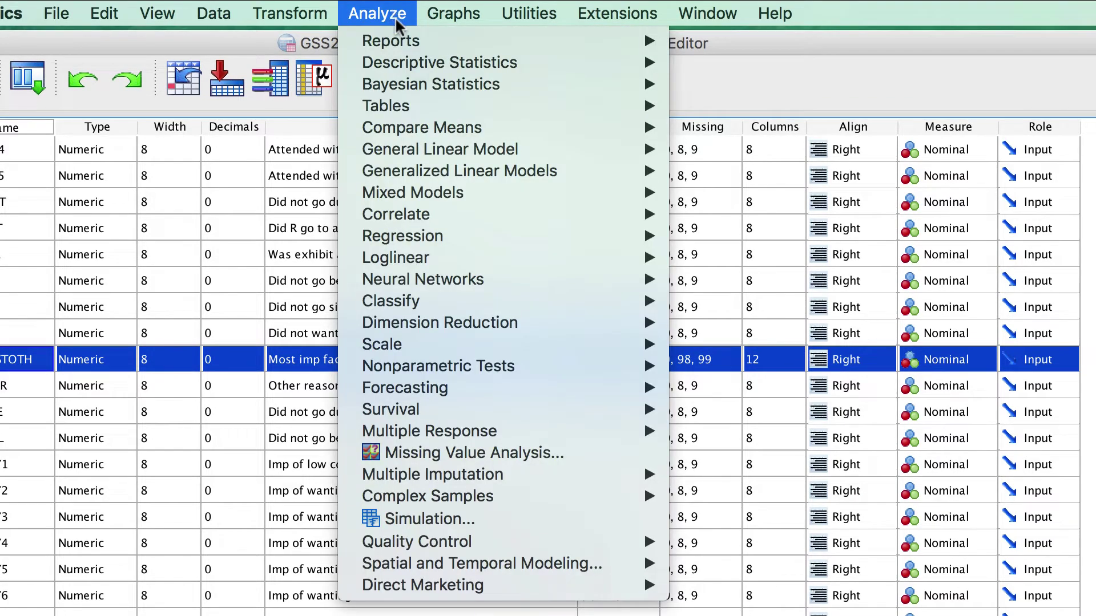
mouse_move(605, 63)
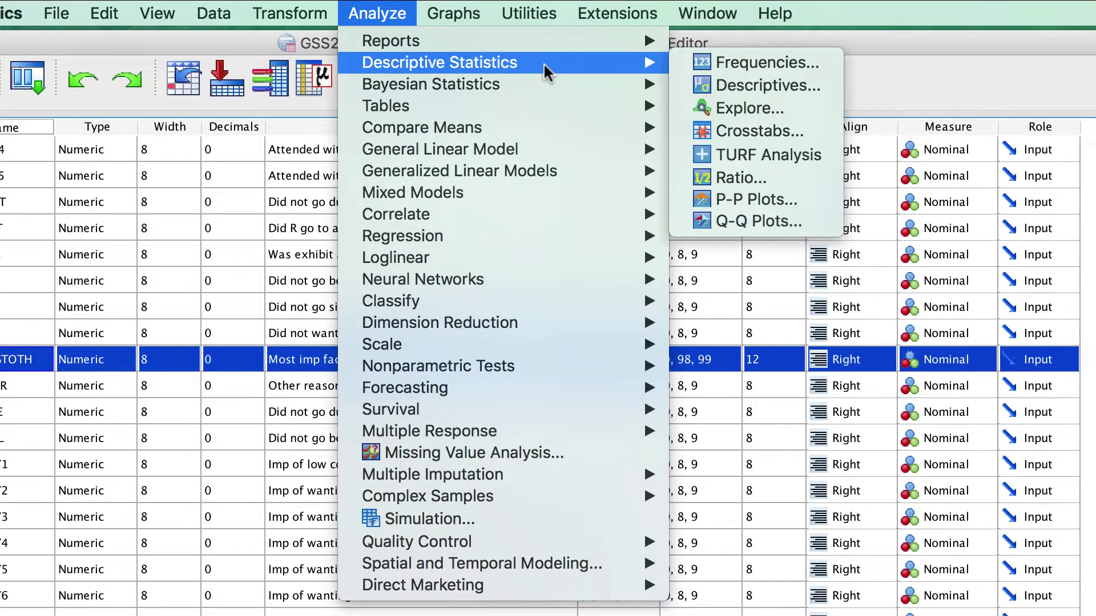
click(779, 63)
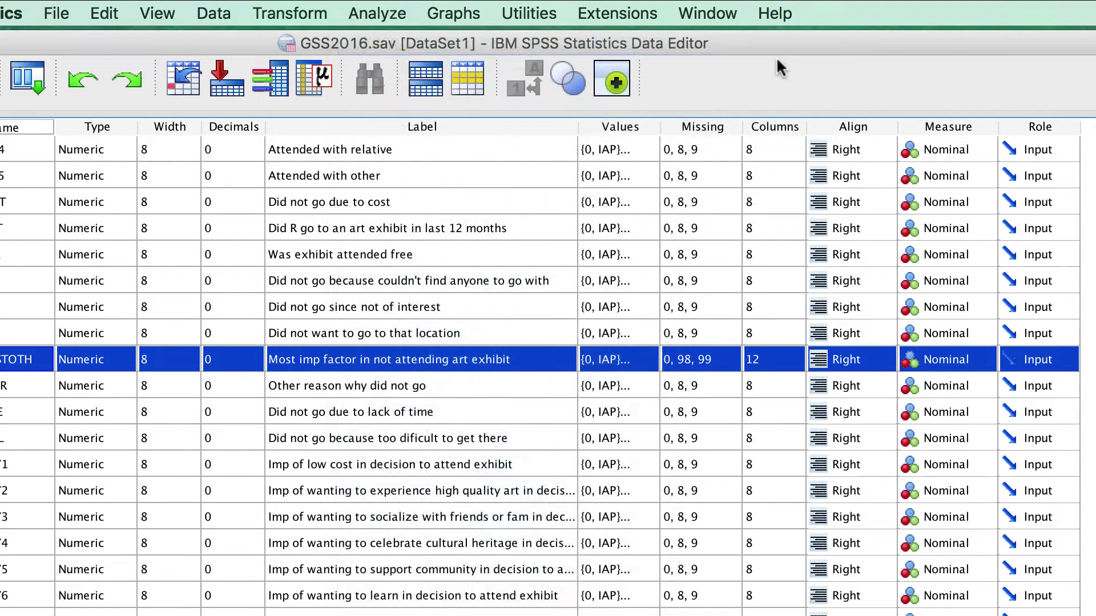
drag(647, 267, 546, 163)
drag(694, 472, 932, 609)
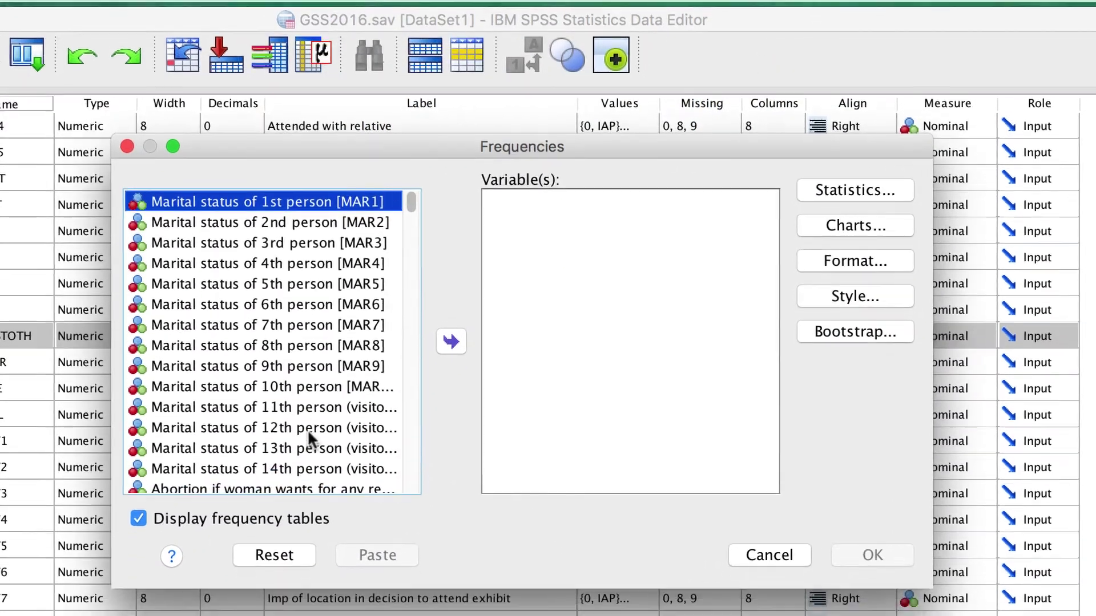
scroll(308, 433, down, 15)
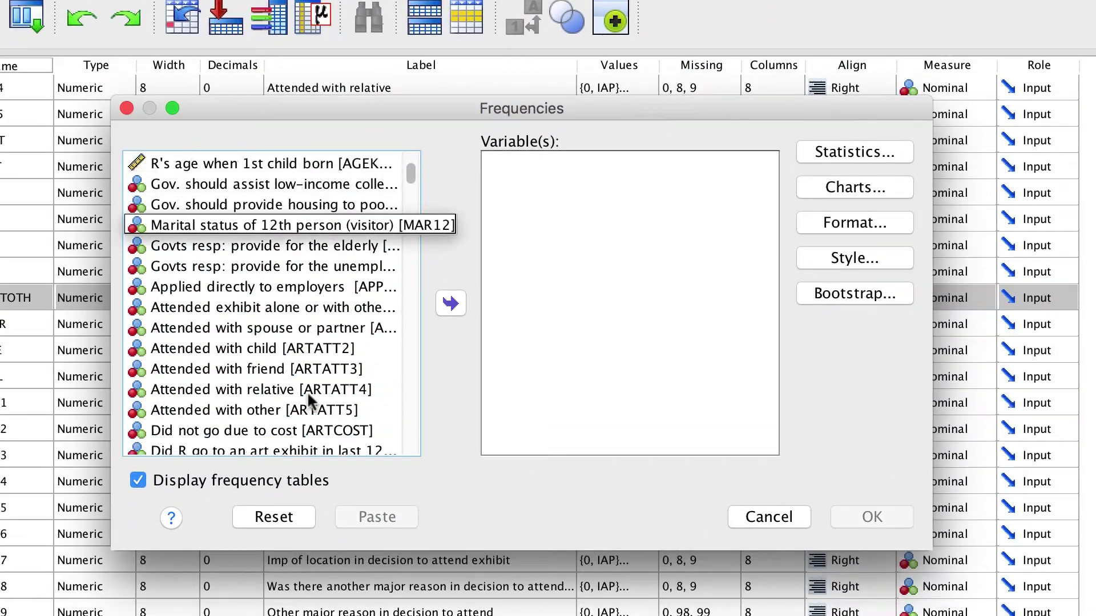
click(266, 388)
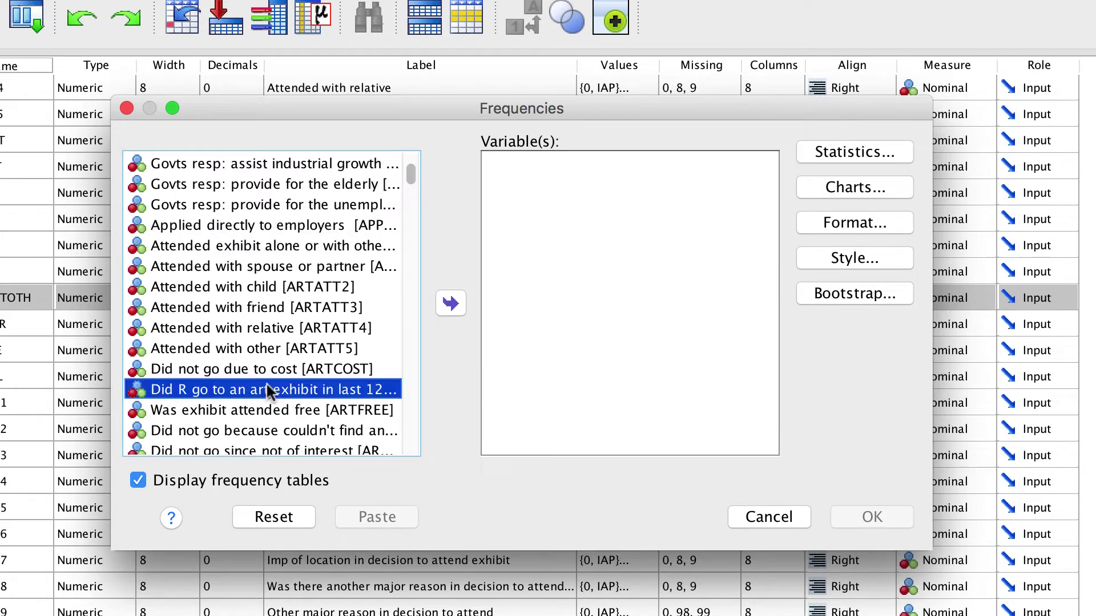
click(451, 303)
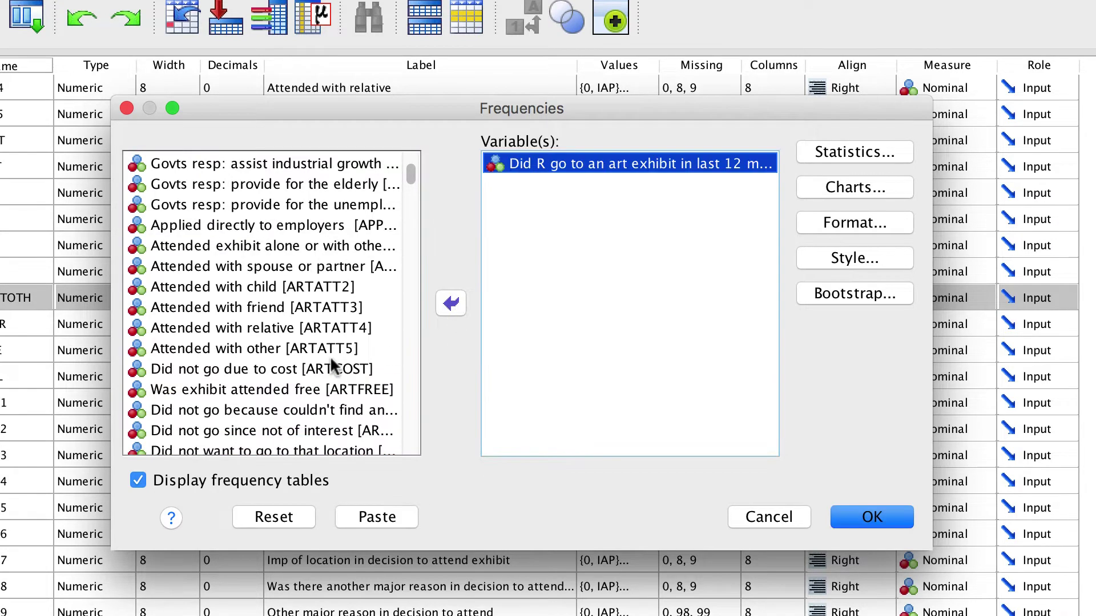
- Add "Most imp factor in not attending art exhibit" to the variables and run the frequencies for both questions
scroll(333, 365, down, 1)
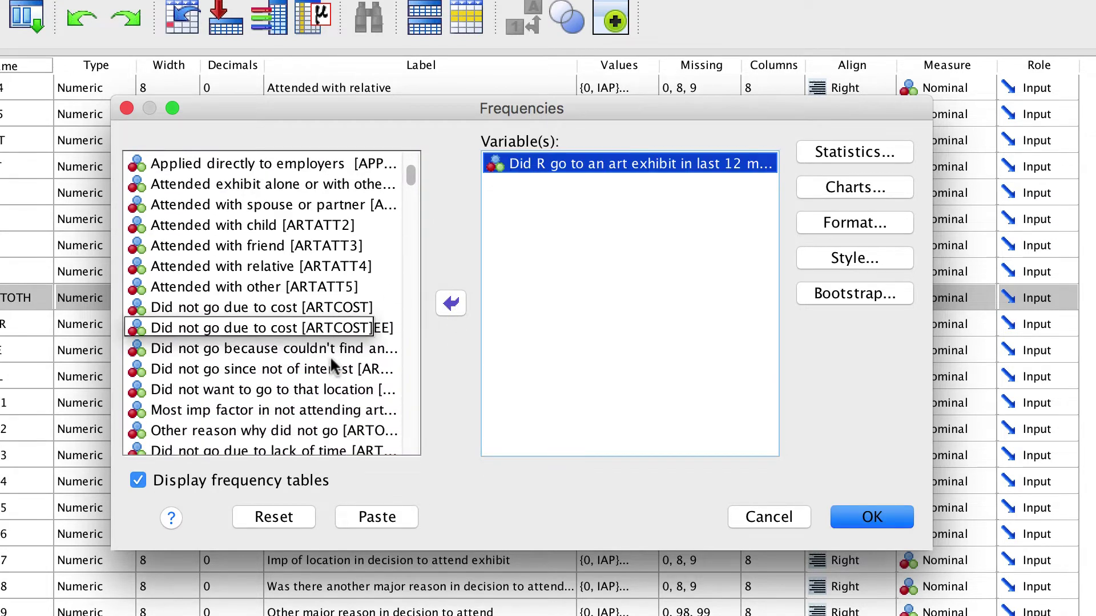
click(296, 407)
click(450, 304)
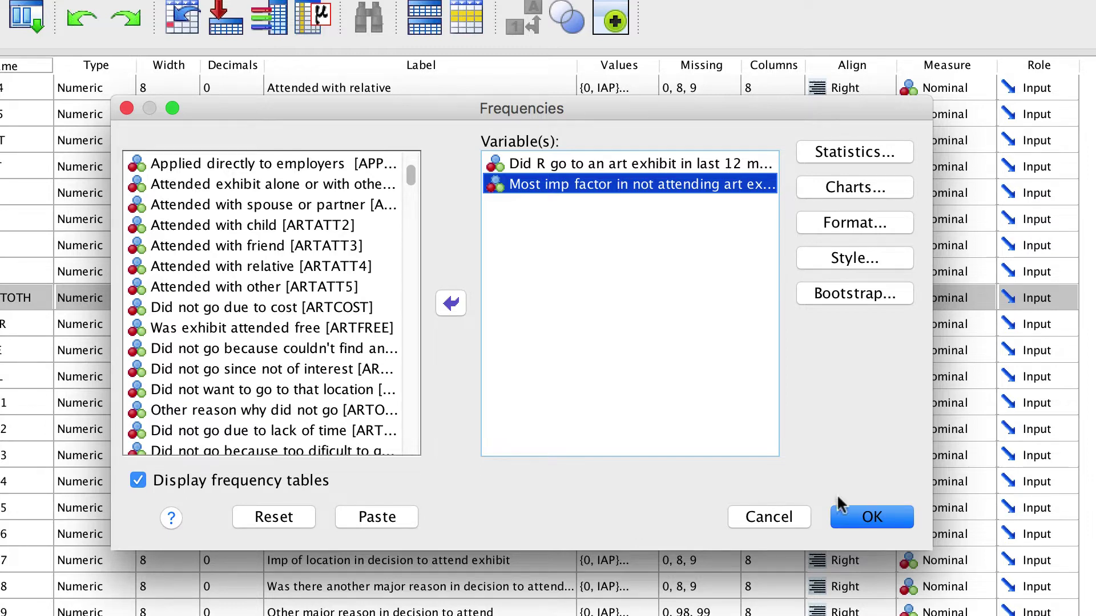
click(891, 517)
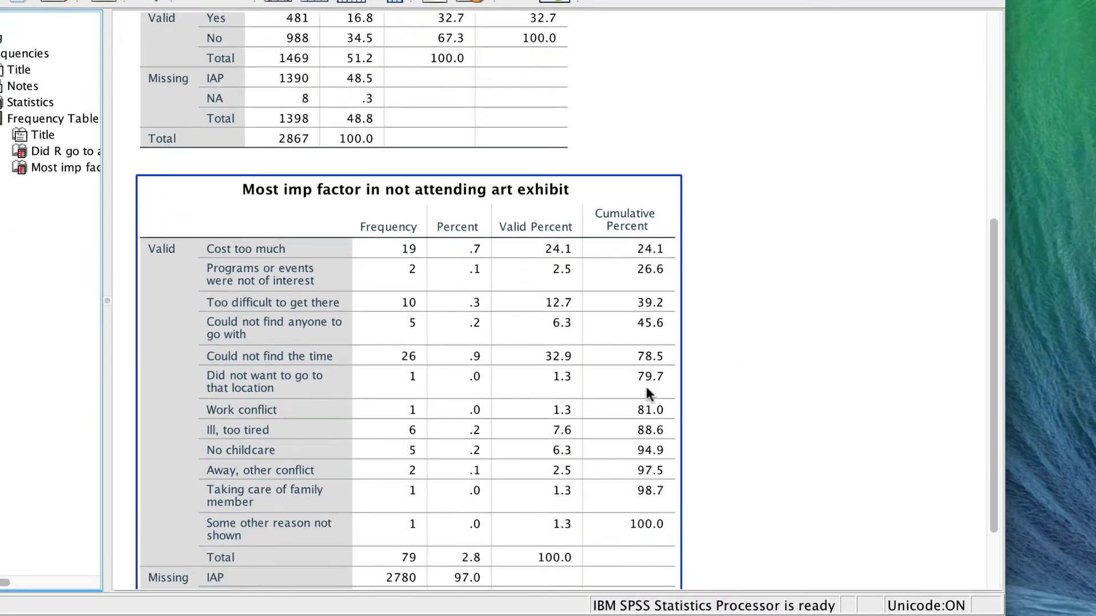
scroll(646, 385, up, 2)
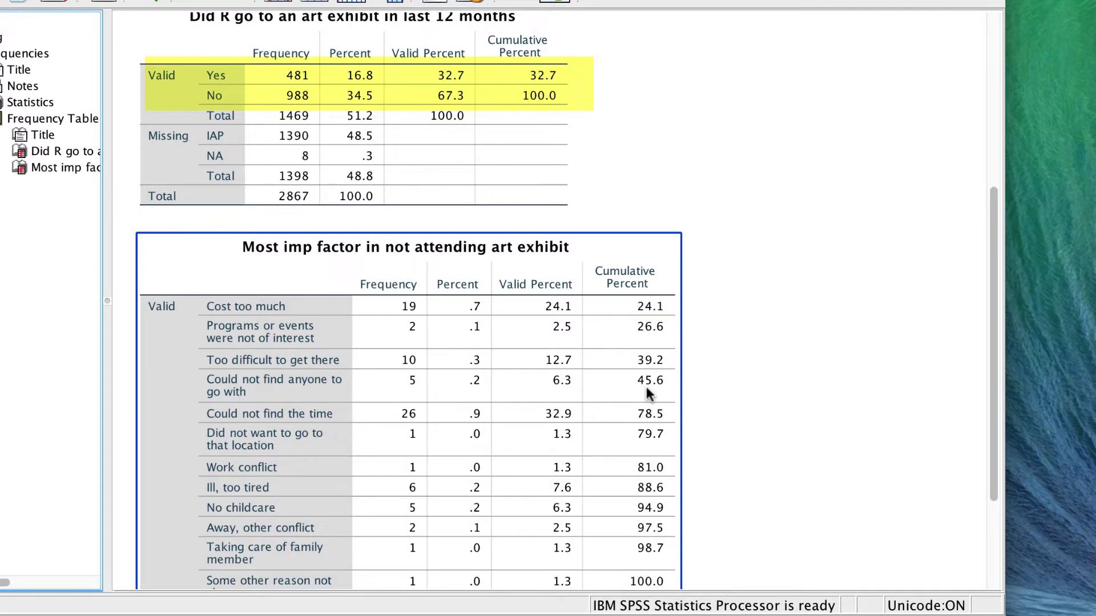
scroll(646, 386, down, 5)
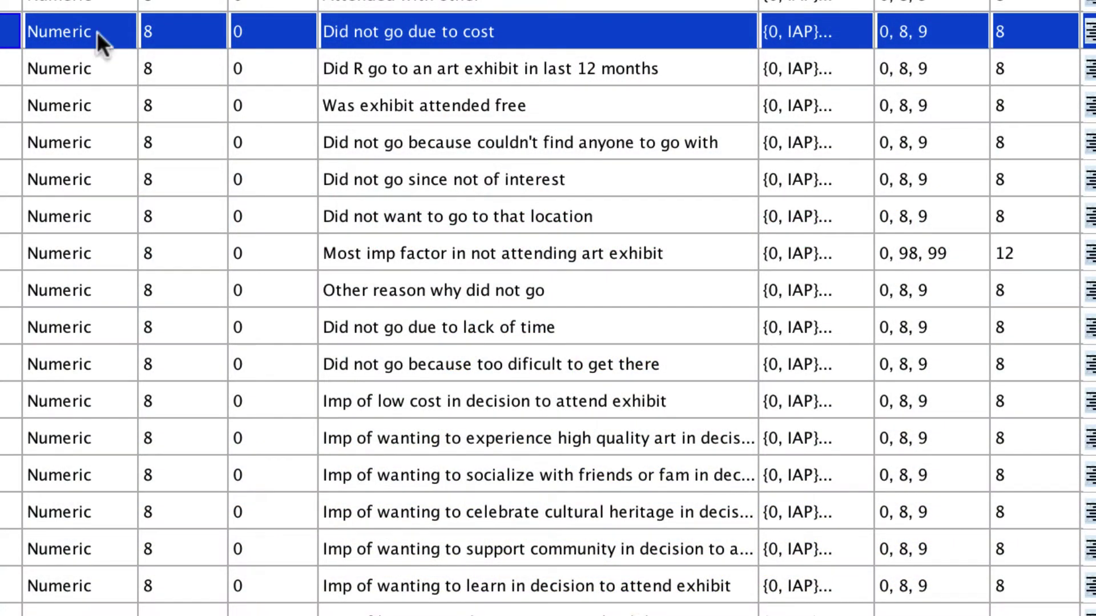
- Check the value labels defined for ARTCOST without changing them
click(857, 25)
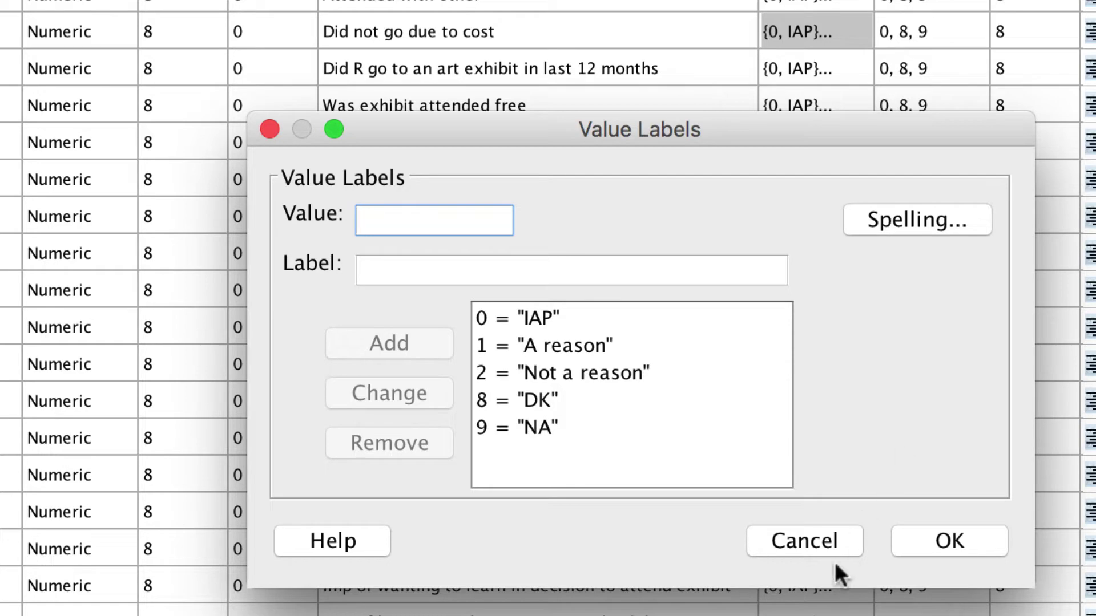
click(820, 540)
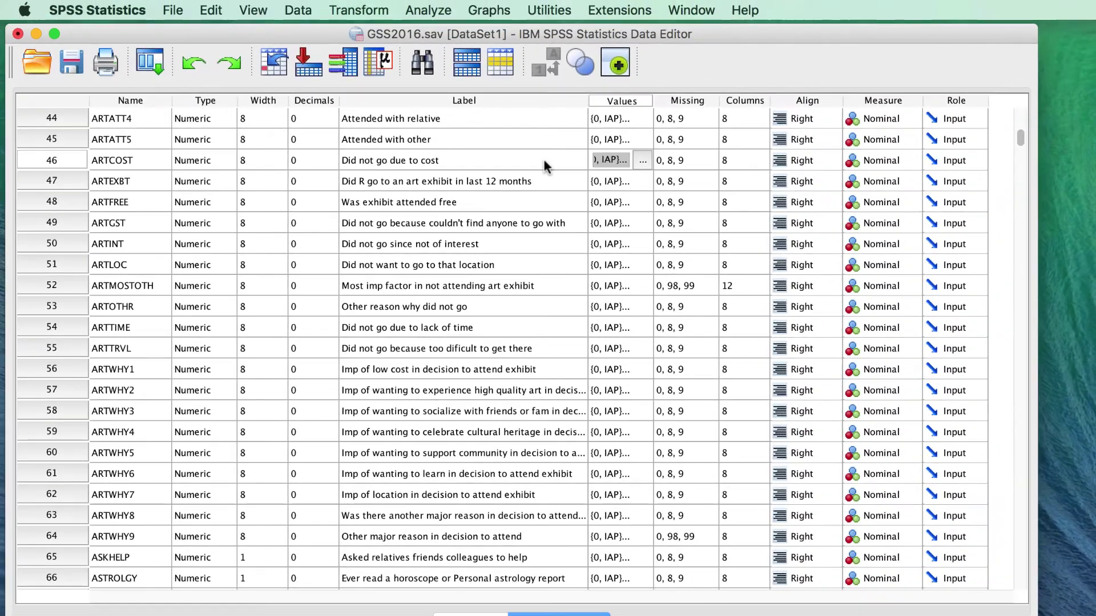
- Start defining a multiple response set and add the non-attendance reasons ARTCOST, ARTGST, ARTINT and ARTLOC to it
click(444, 13)
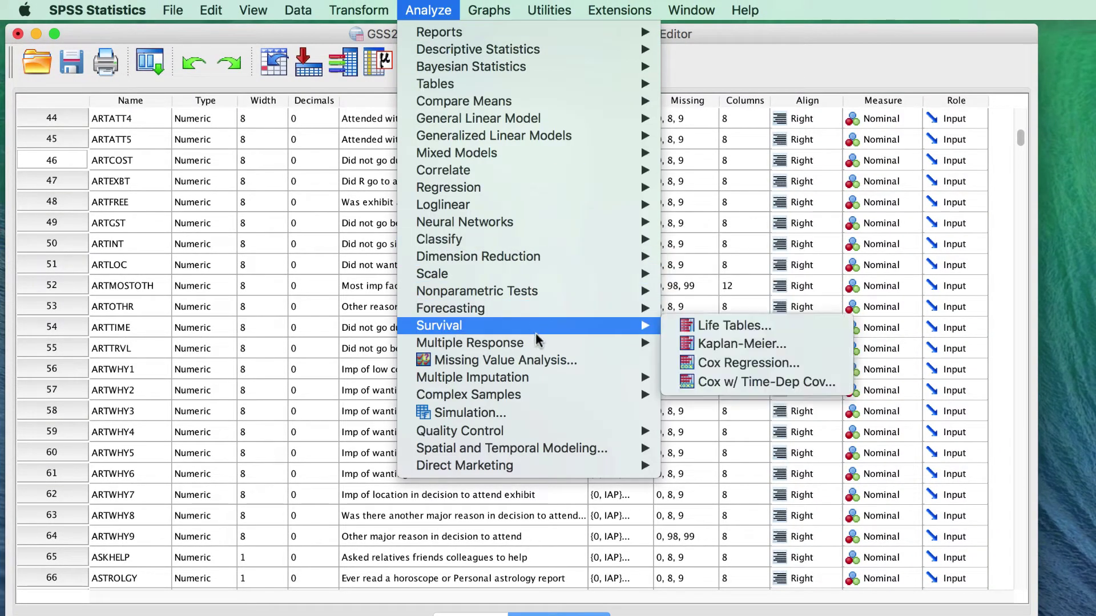
mouse_move(540, 346)
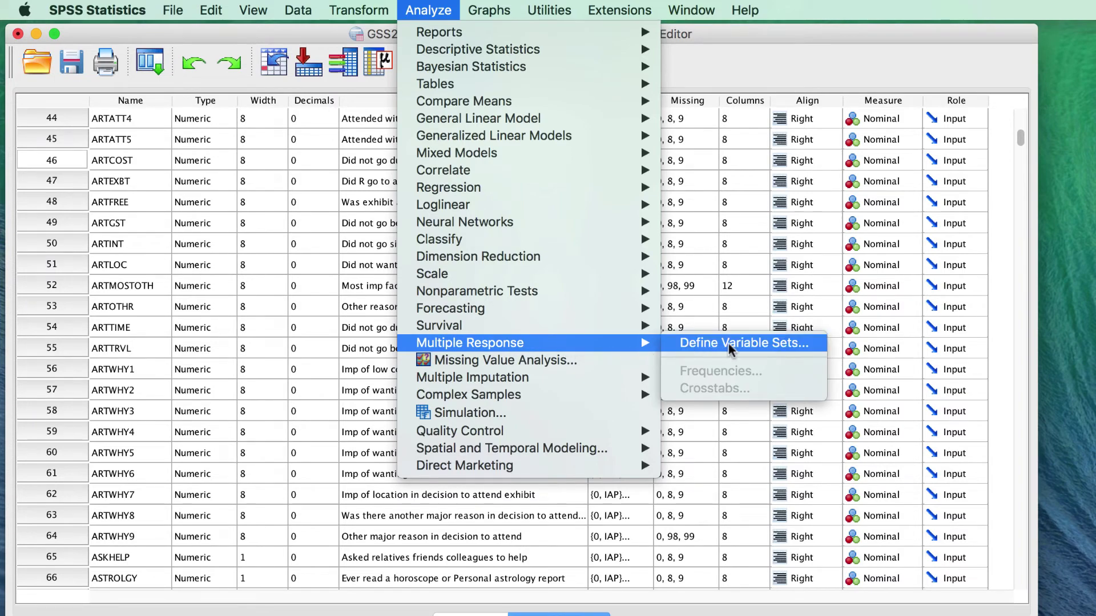
click(762, 343)
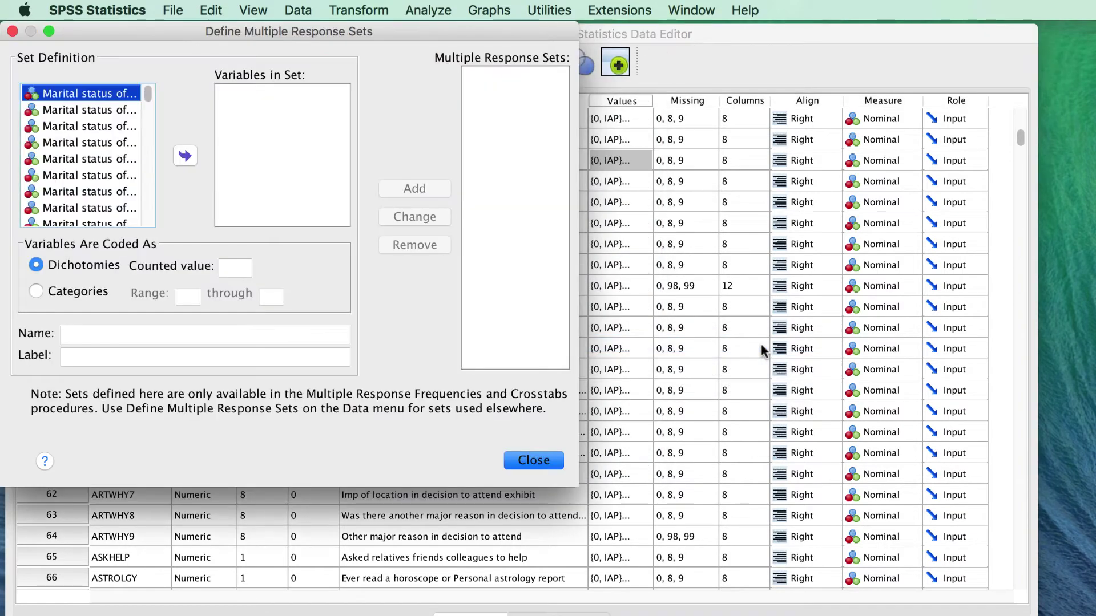
drag(569, 480, 1085, 615)
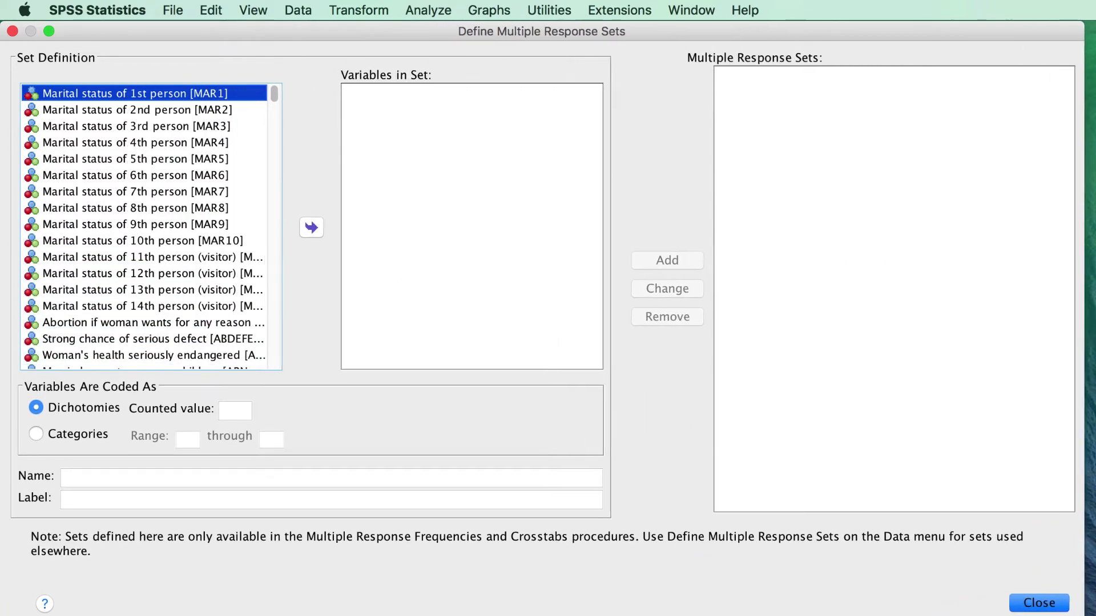
scroll(145, 283, down, 10)
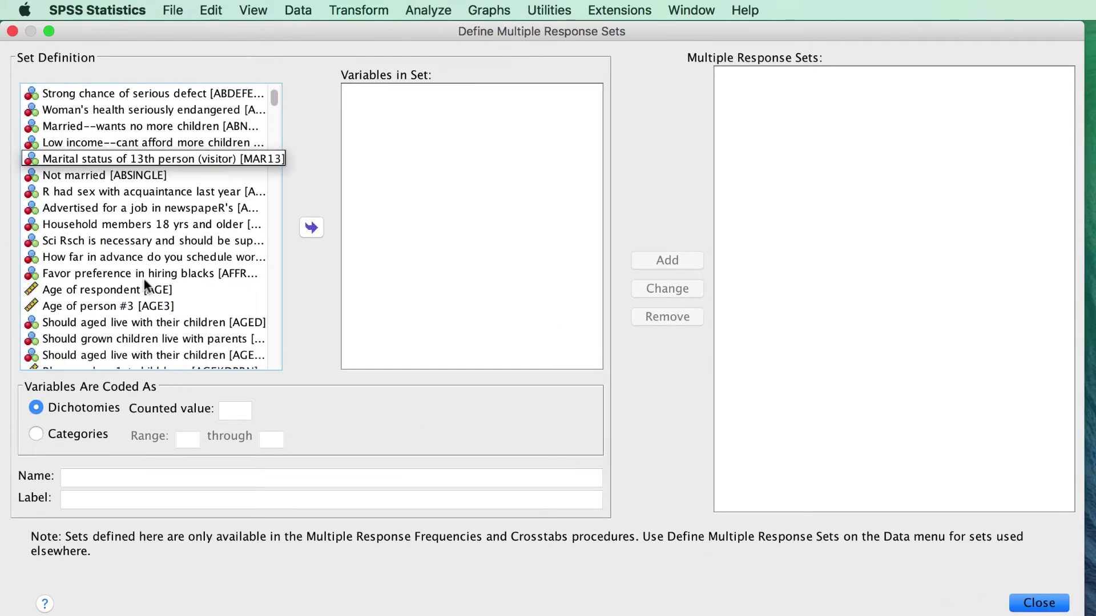
scroll(144, 279, down, 5)
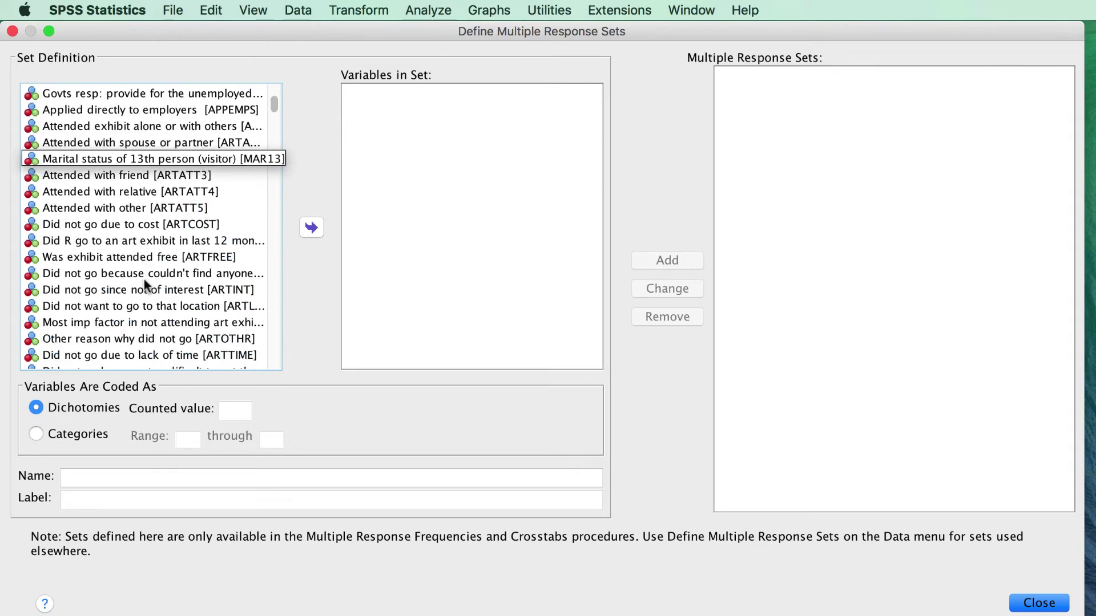
scroll(145, 283, down, 1)
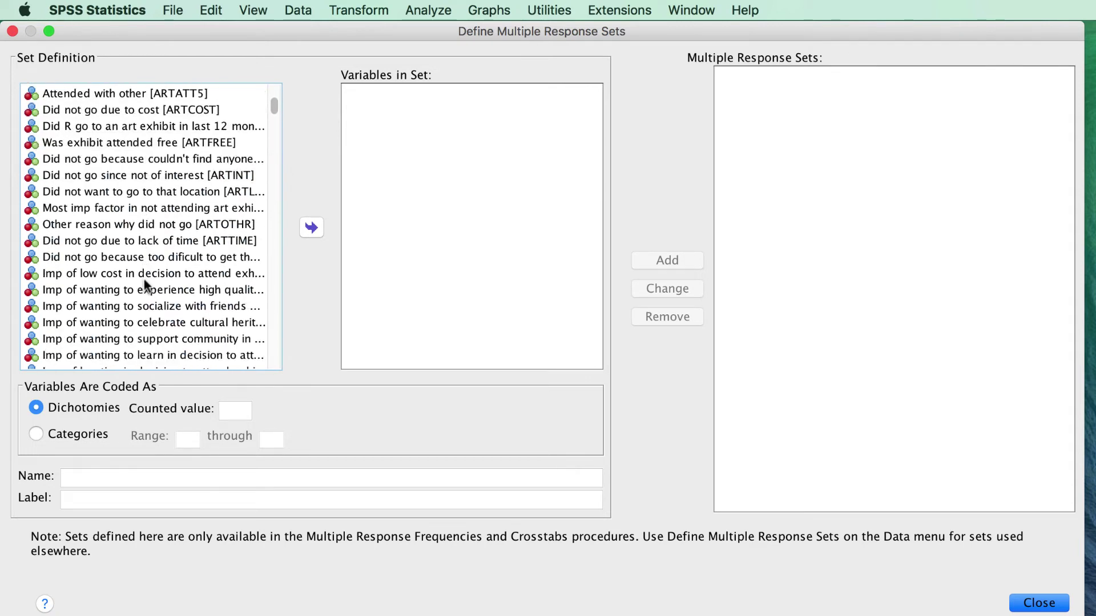
scroll(144, 279, up, 2)
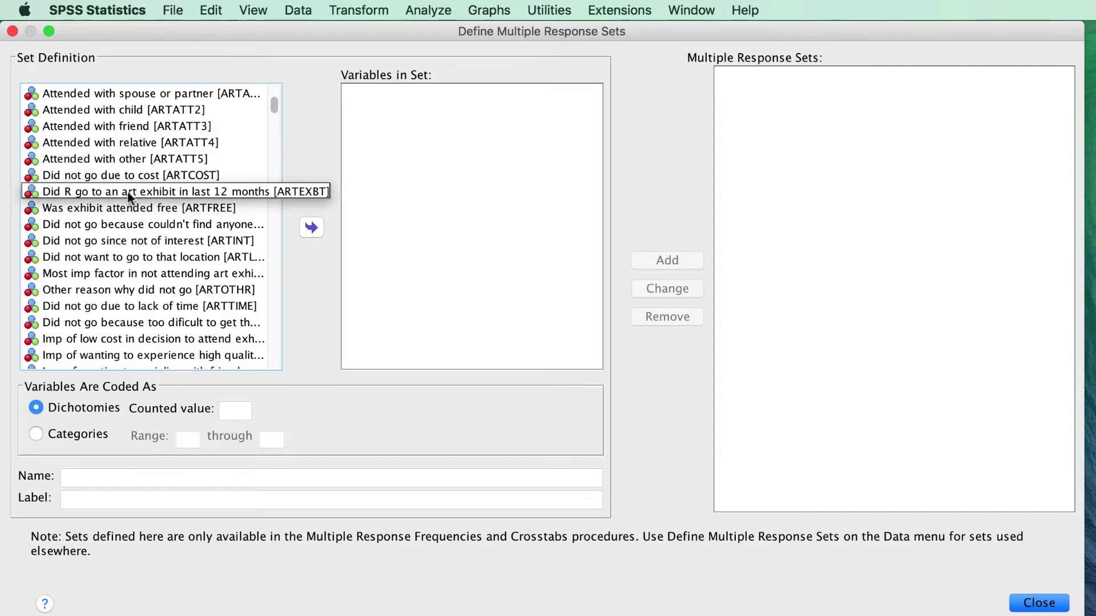
double_click(194, 173)
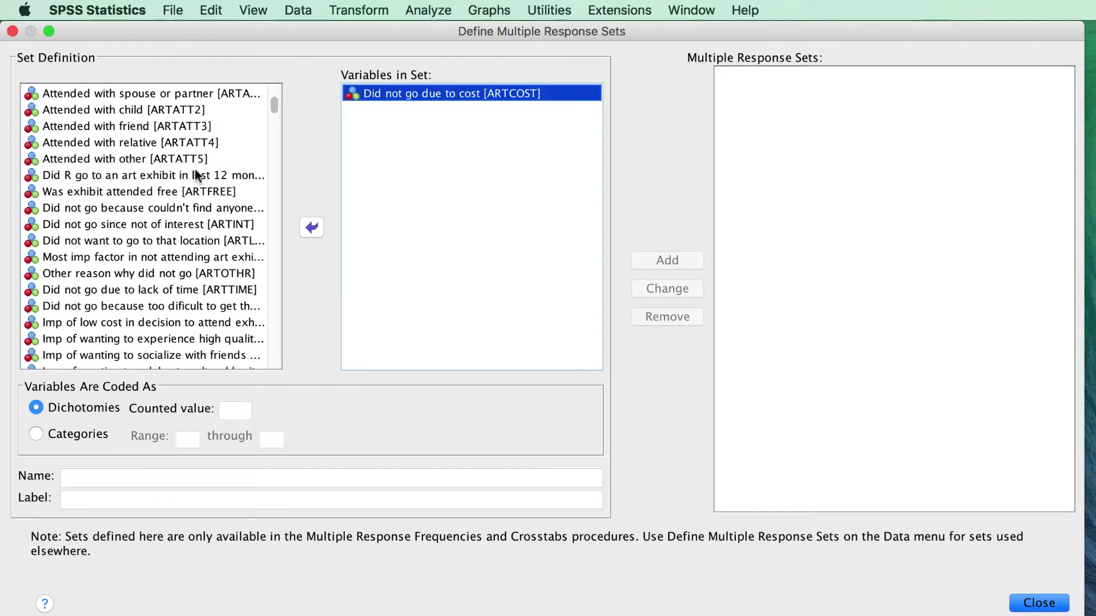
double_click(201, 208)
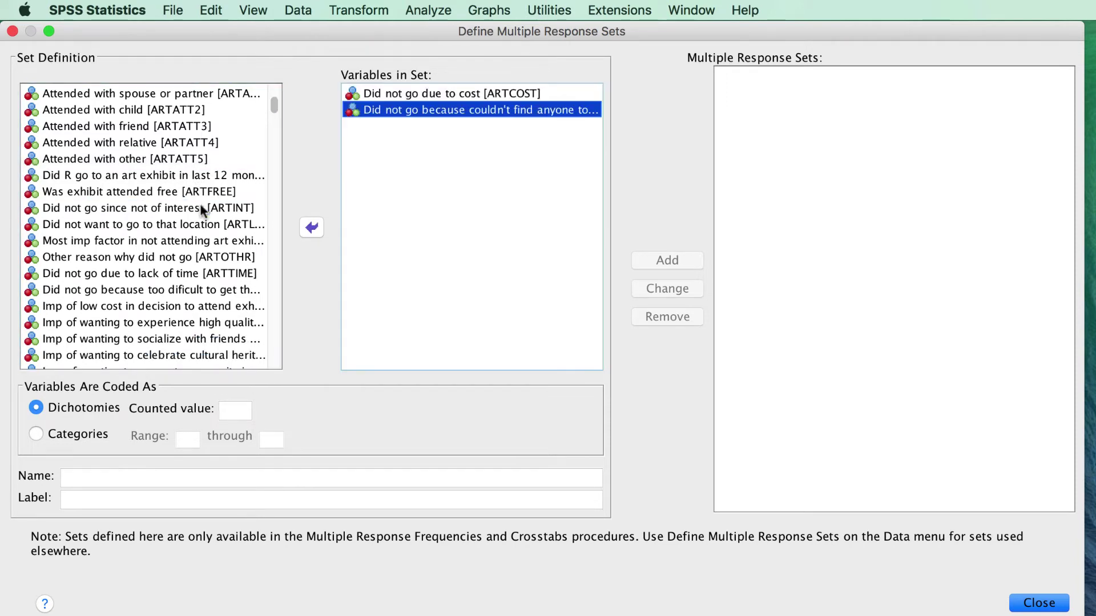
double_click(200, 209)
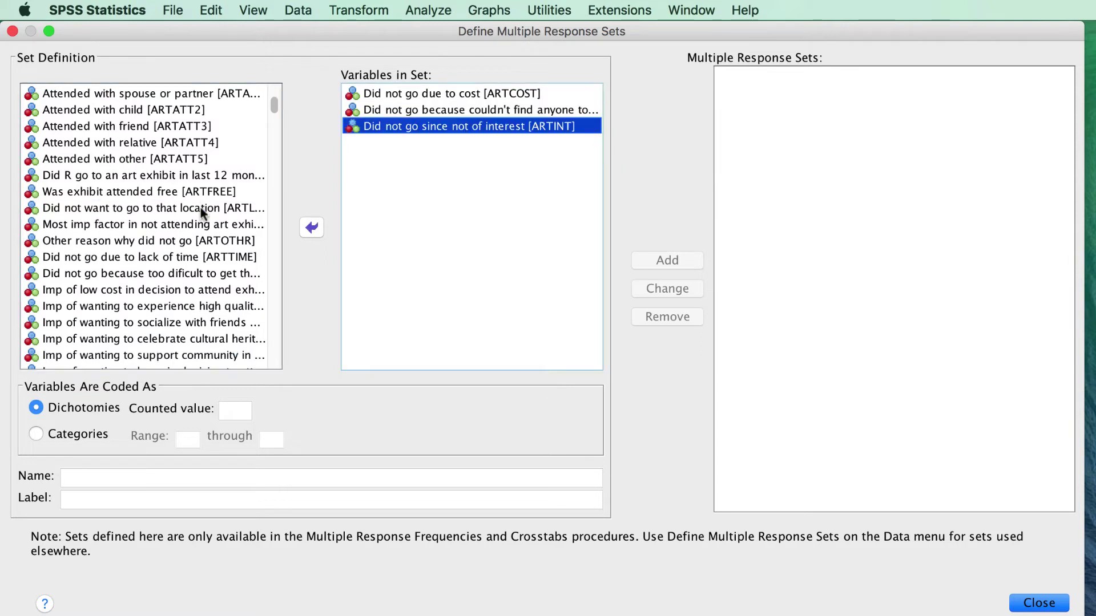
double_click(201, 208)
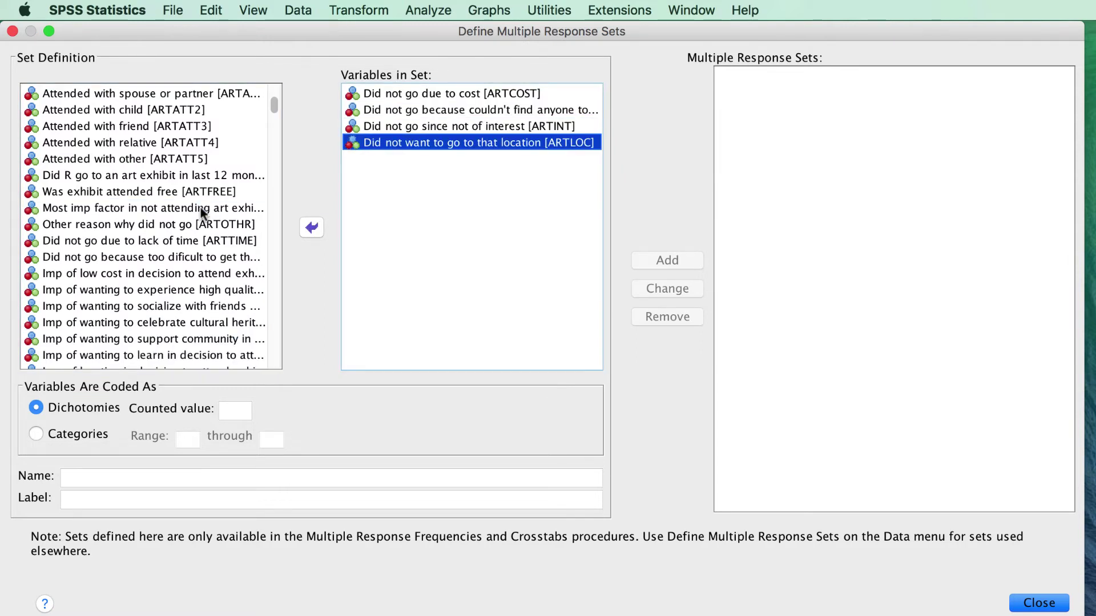
- Add the lack of time (ARTTIME), too difficult to get there (ARTTRVL) and other reason (ARTOTHR) variables to the set
double_click(187, 242)
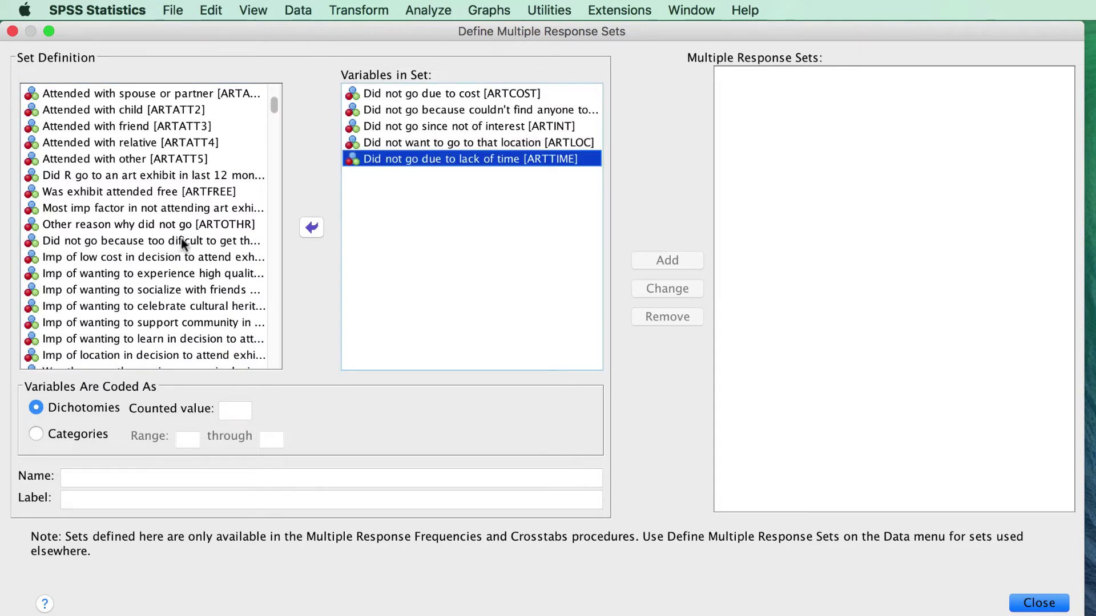
double_click(182, 240)
click(169, 224)
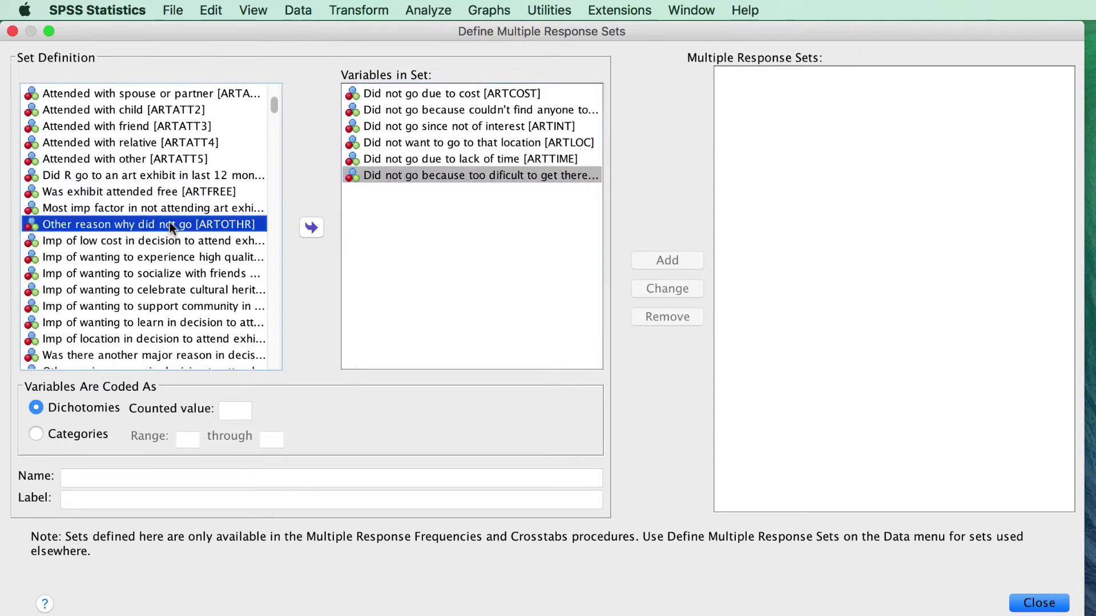
double_click(169, 225)
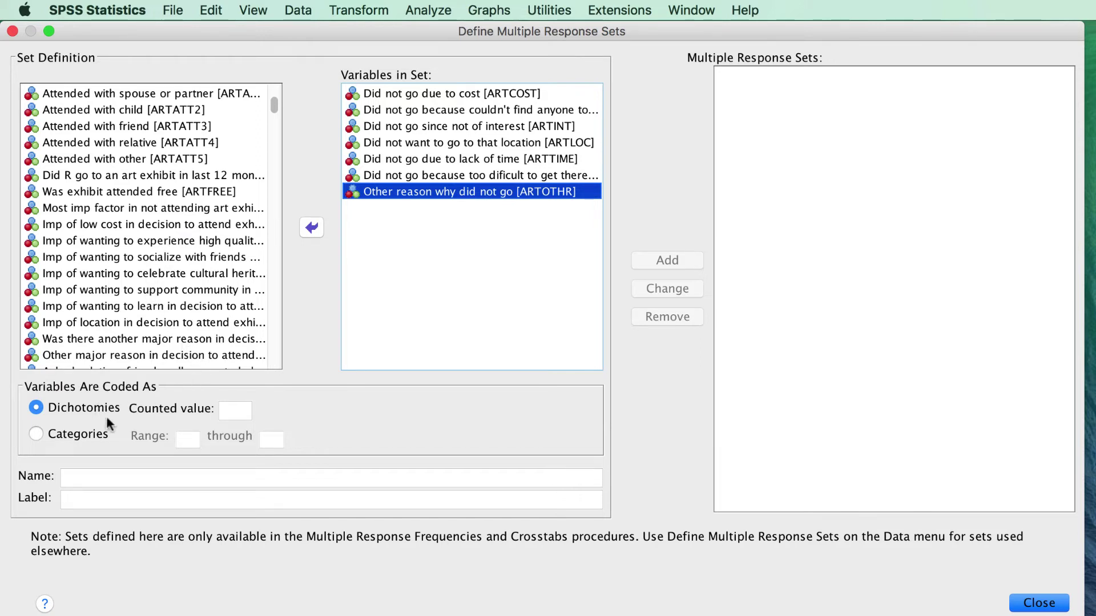
- Set the dichotomies' counted value to 1, name the set Artless and add it to the multiple response sets
click(238, 409)
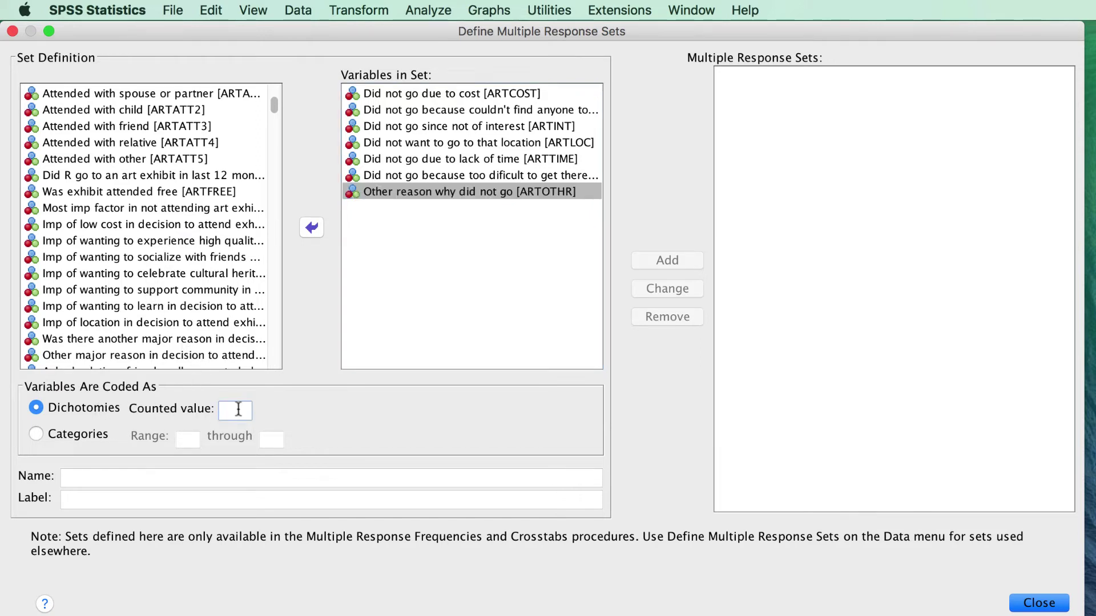
text(1)
click(233, 476)
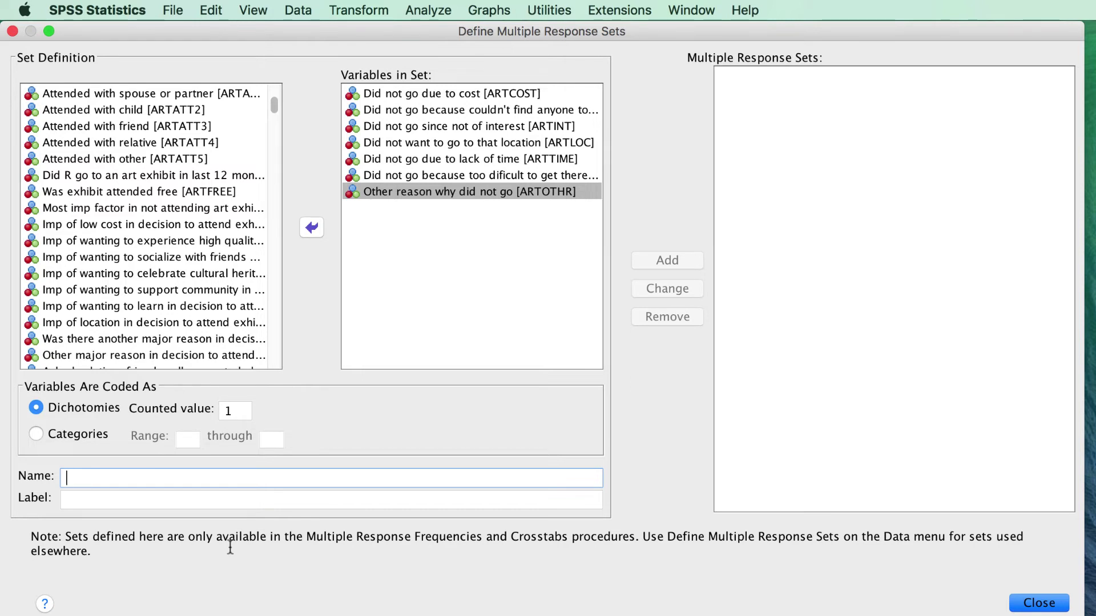
text(Artless)
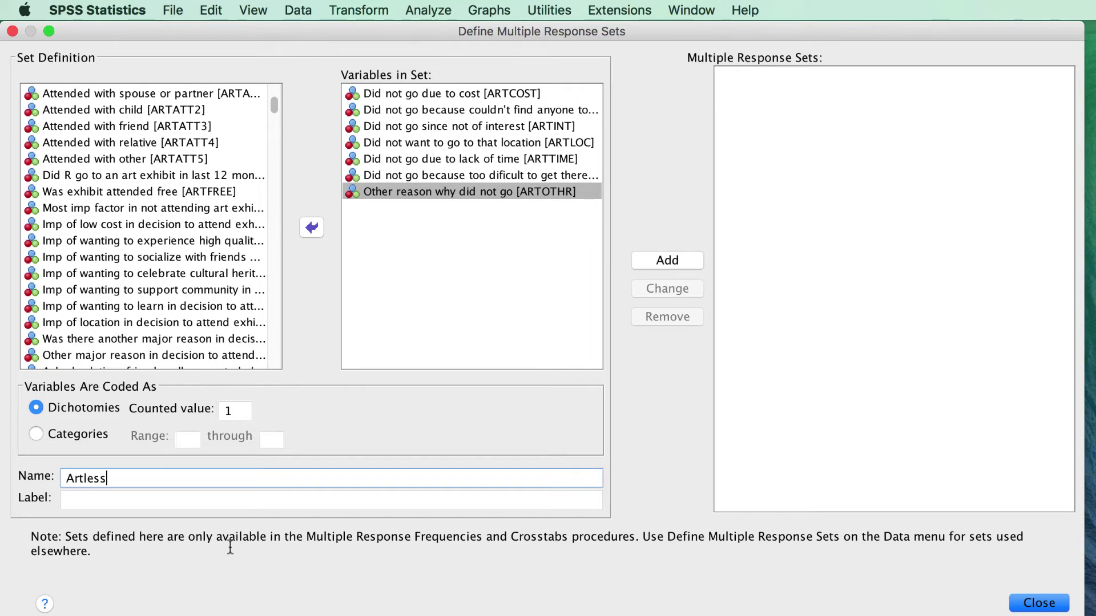
click(662, 262)
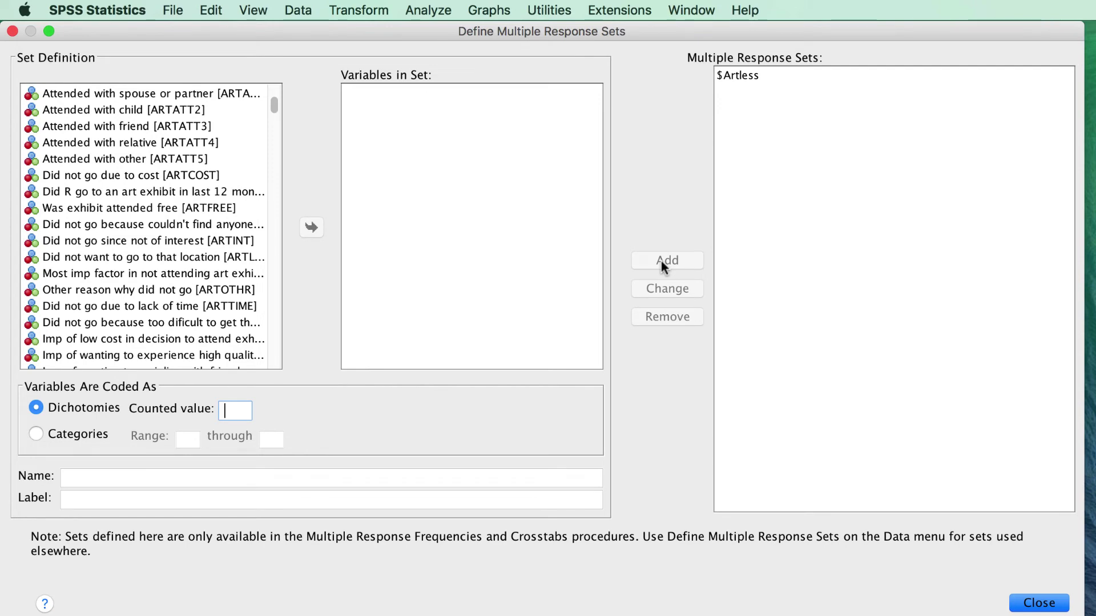
click(1048, 604)
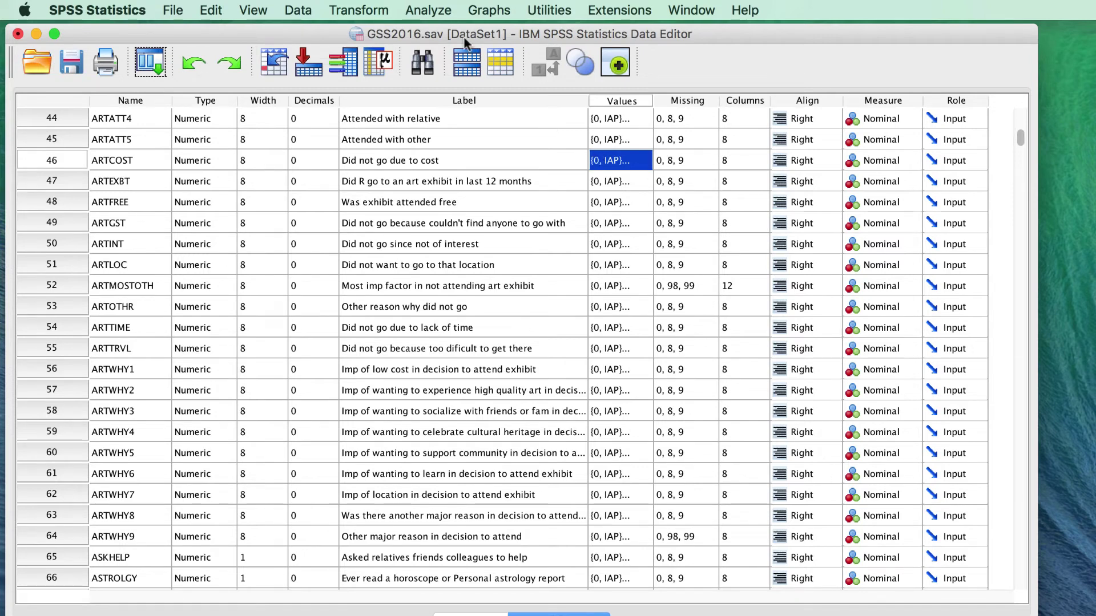
- Run Multiple Response Frequencies for the $Artless set
click(434, 12)
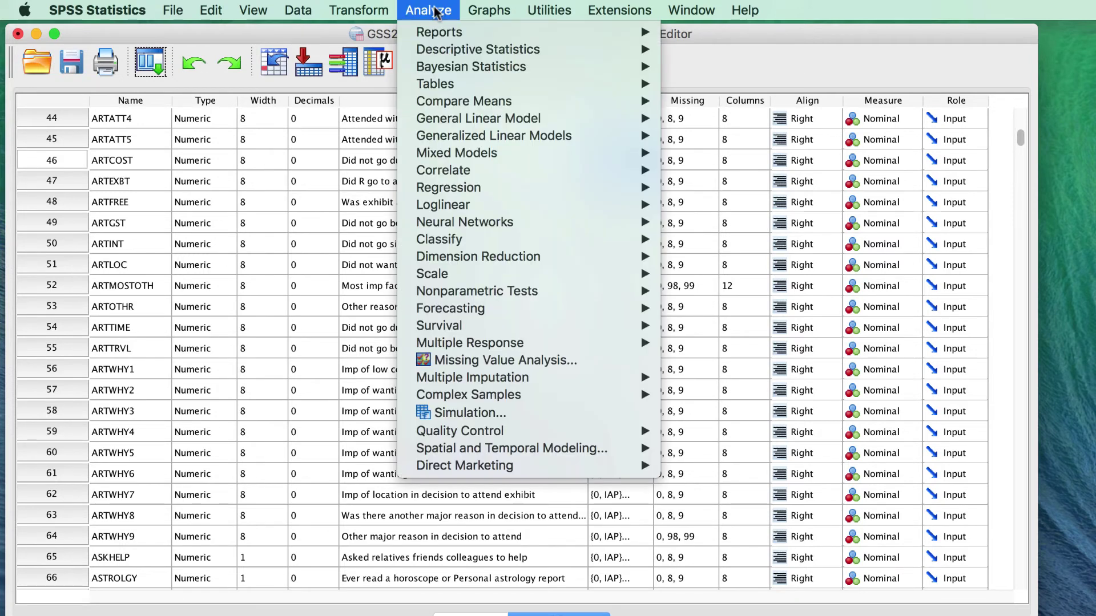
mouse_move(546, 344)
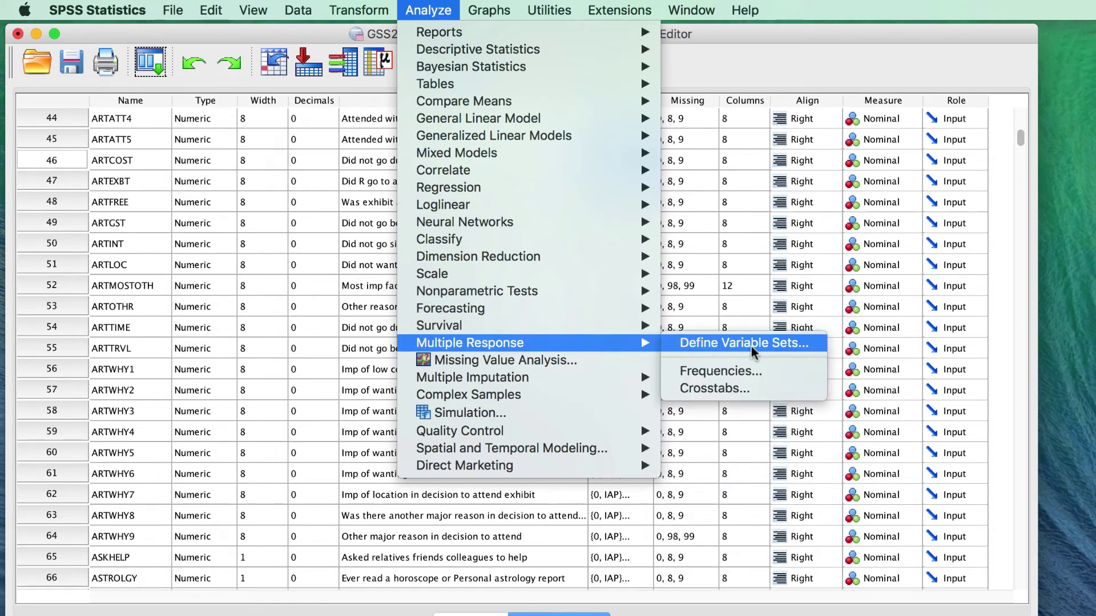
click(809, 379)
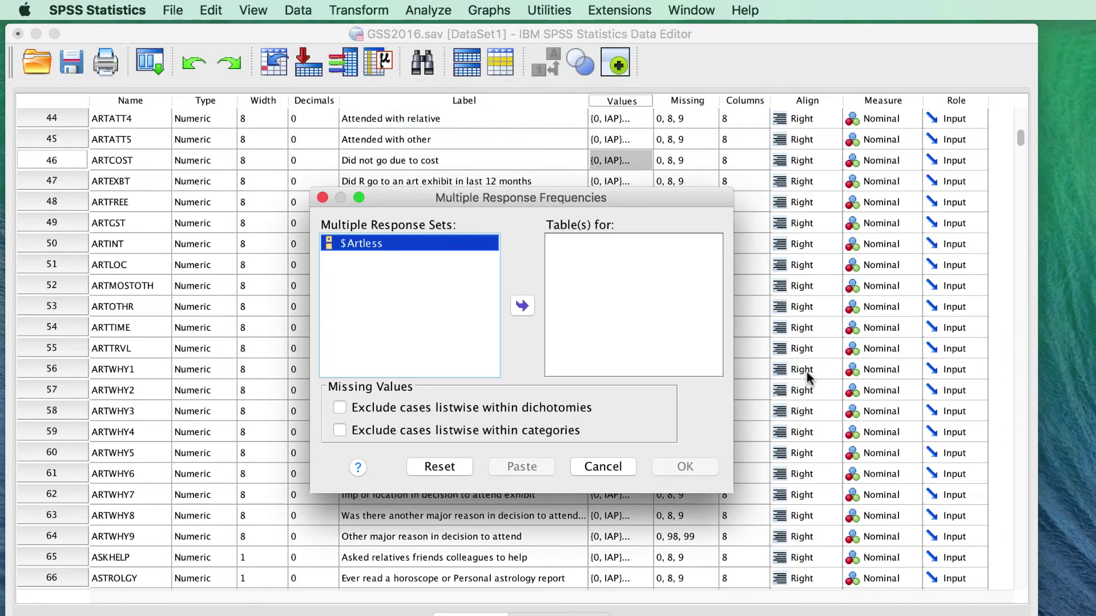
click(523, 308)
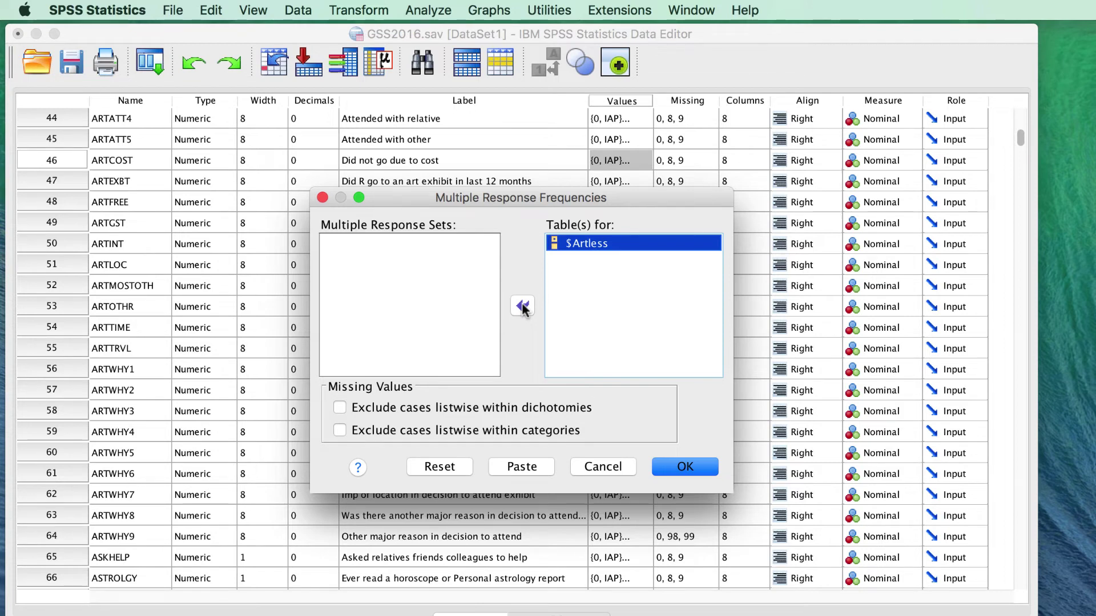
click(703, 466)
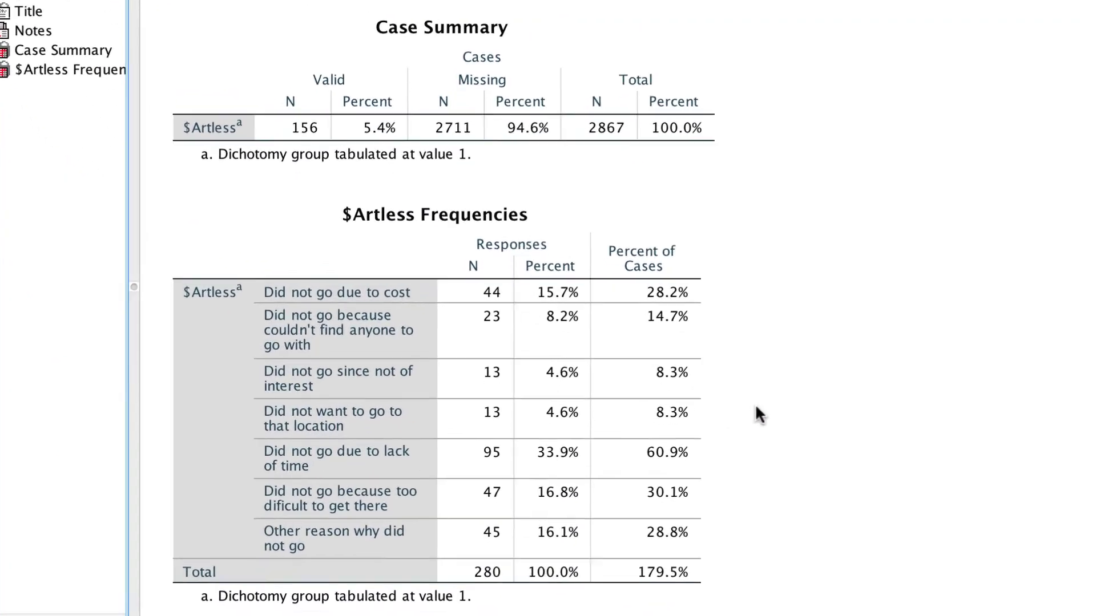